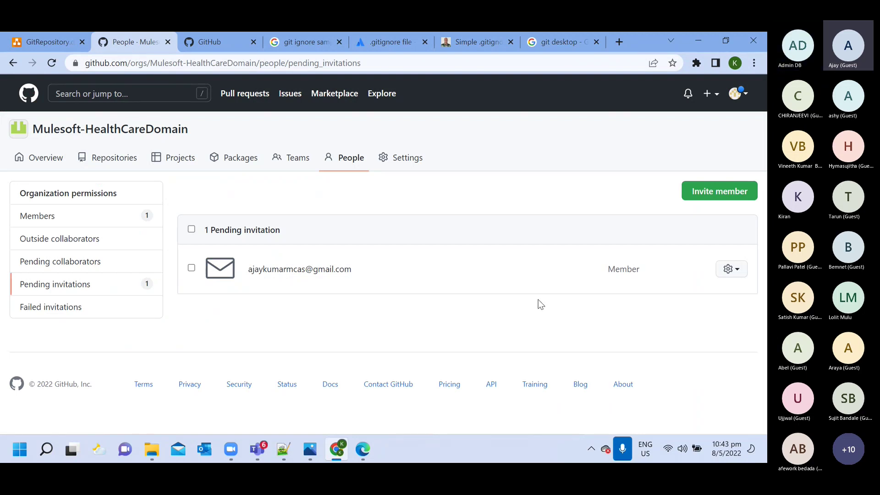
- Open the GitHub Desktop website from the git desktop search results and download the Windows (64bit) installer
{"action": "left_click", "coordinate": [547, 42]}
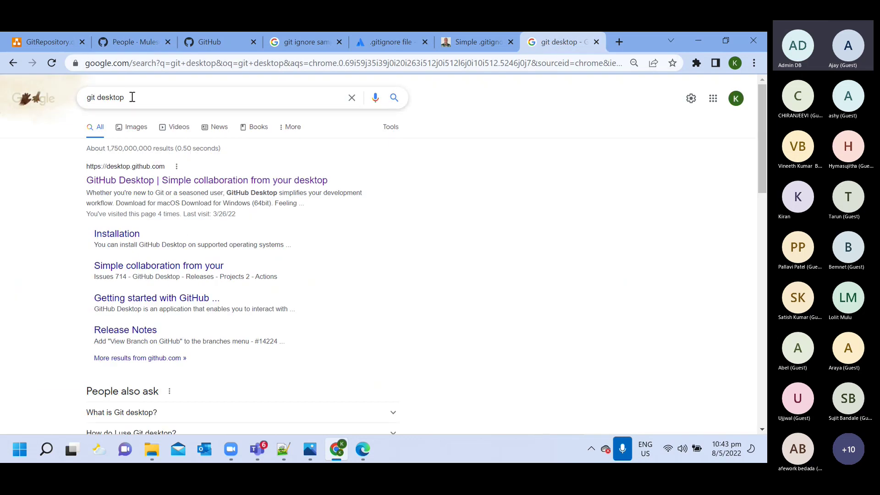
{"action": "left_click", "coordinate": [138, 182]}
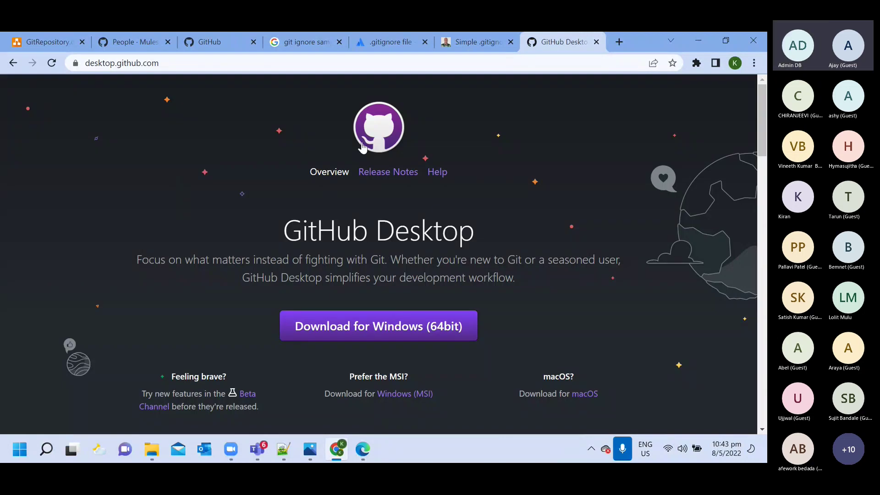
{"action": "left_click", "coordinate": [275, 66]}
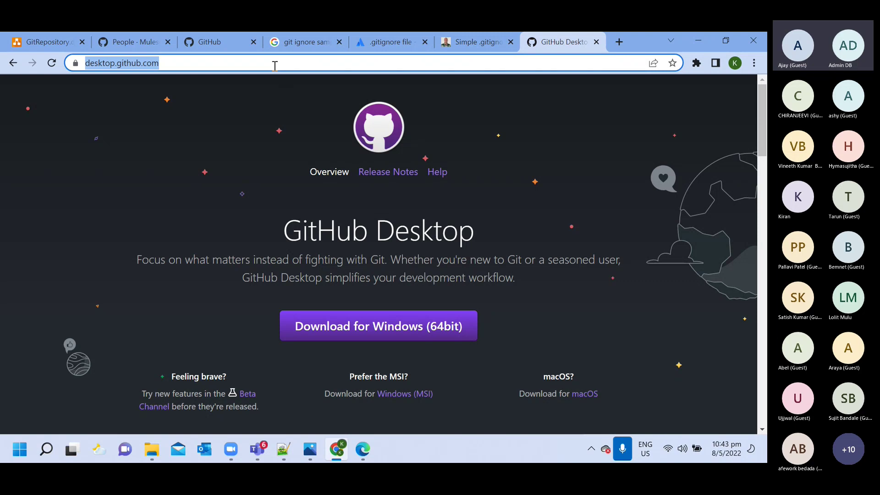
{"action": "left_click", "coordinate": [379, 327]}
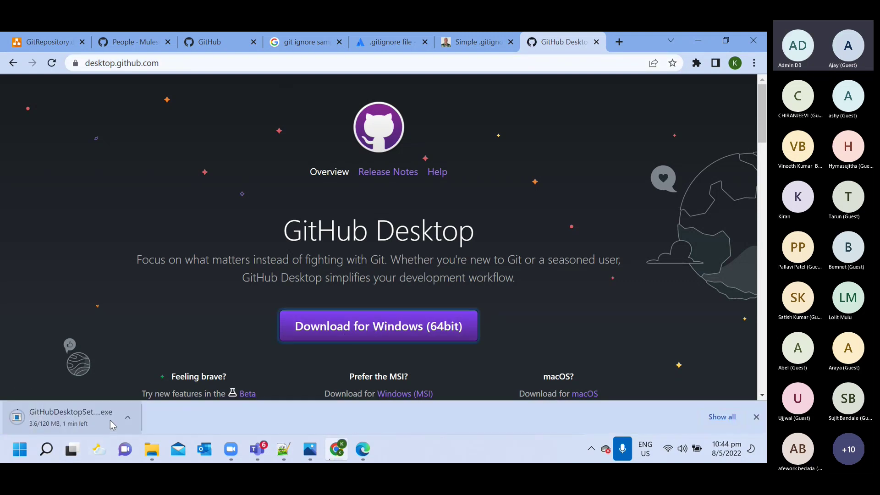
- Open the Software folder under C:\Work in File Explorer and look over the installers stored there
{"action": "left_click", "coordinate": [156, 449]}
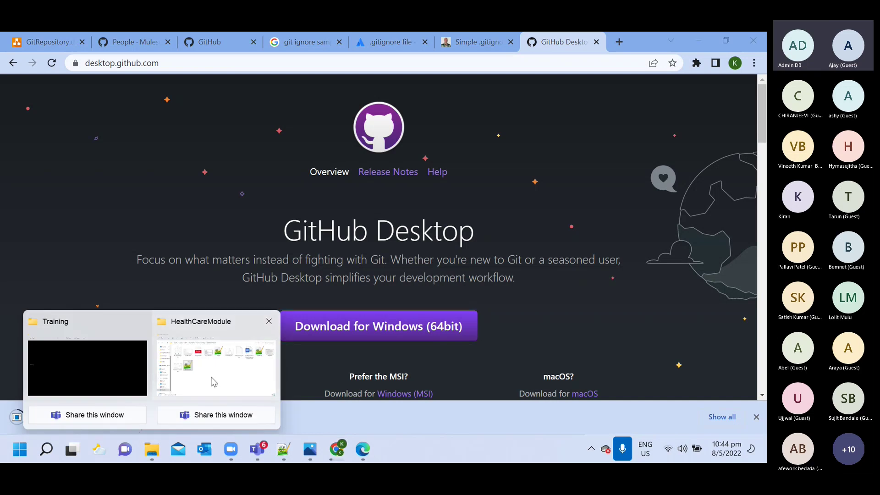
{"action": "left_click", "coordinate": [213, 381]}
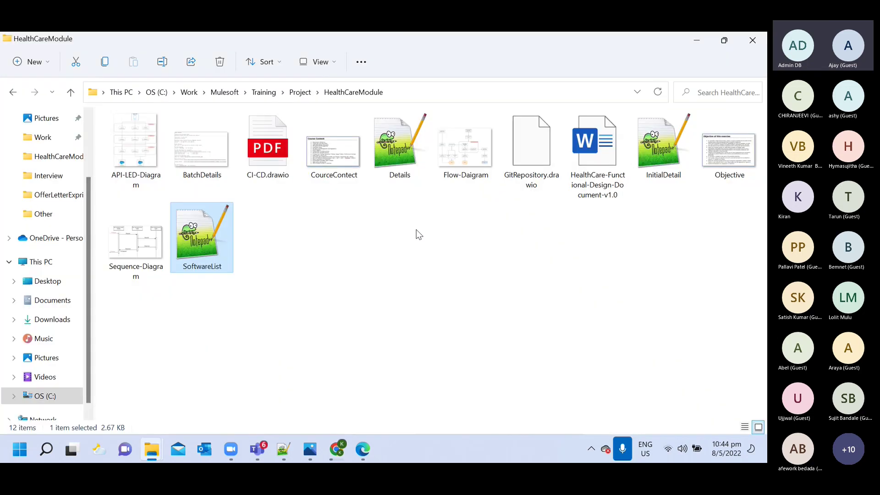
{"action": "left_click", "coordinate": [225, 93]}
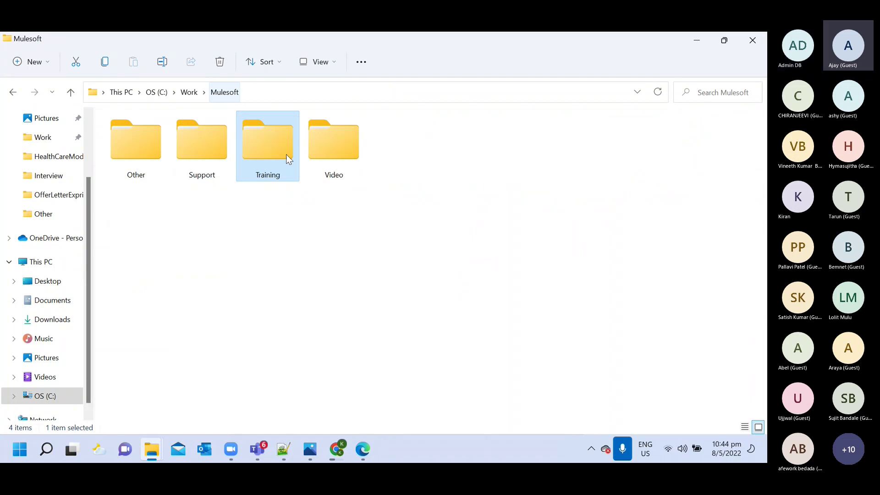
{"action": "key", "text": "alt+Up"}
{"action": "double_click", "coordinate": [487, 153]}
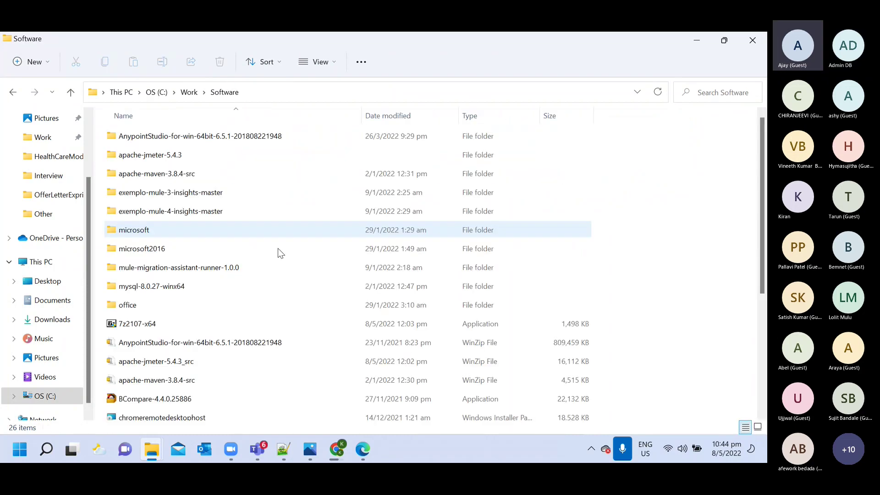
{"action": "scroll", "coordinate": [168, 343], "scroll_direction": "down", "scroll_amount": 2}
{"action": "scroll", "coordinate": [169, 342], "scroll_direction": "down", "scroll_amount": 1}
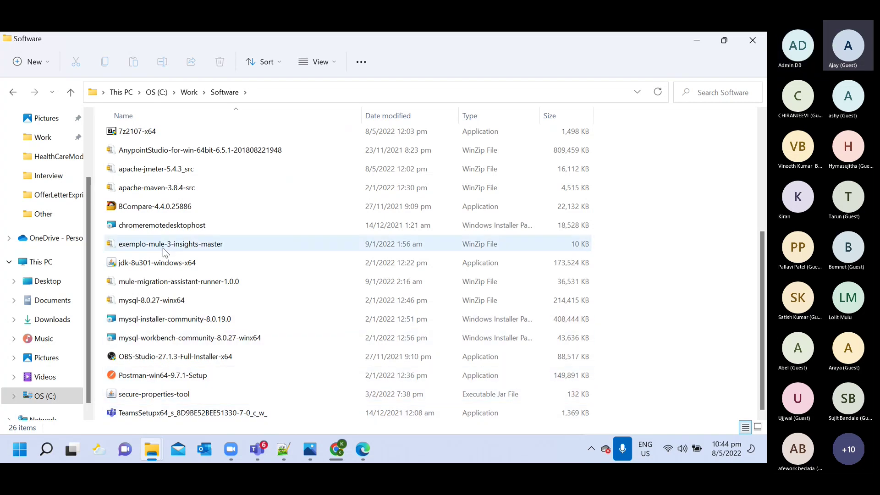
{"action": "scroll", "coordinate": [166, 217], "scroll_direction": "up", "scroll_amount": 4}
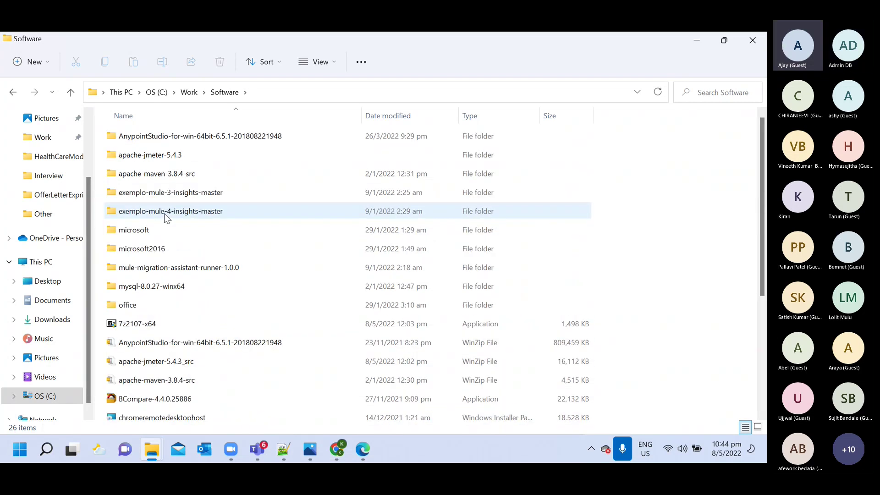
{"action": "scroll", "coordinate": [167, 218], "scroll_direction": "down", "scroll_amount": 3}
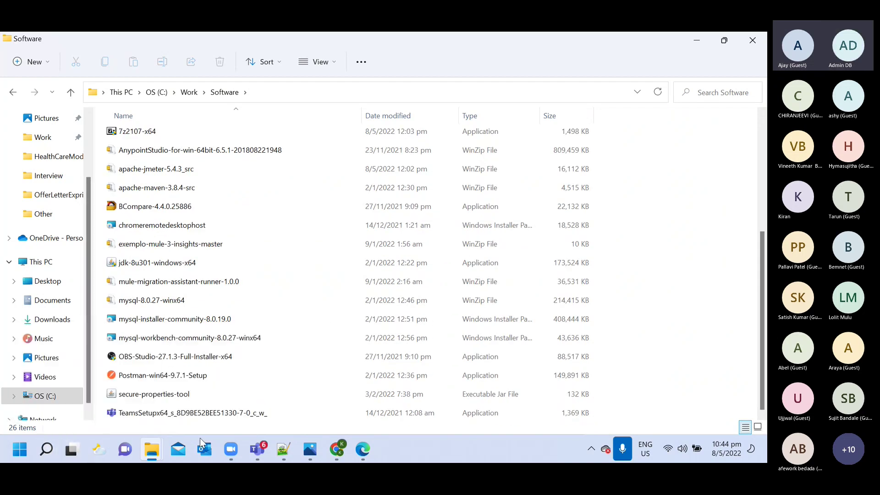
- Copy the downloaded GitHubDesktopSetup-x64 (1) file from the Downloads folder into the Work\Software folder
{"action": "left_click", "coordinate": [337, 449]}
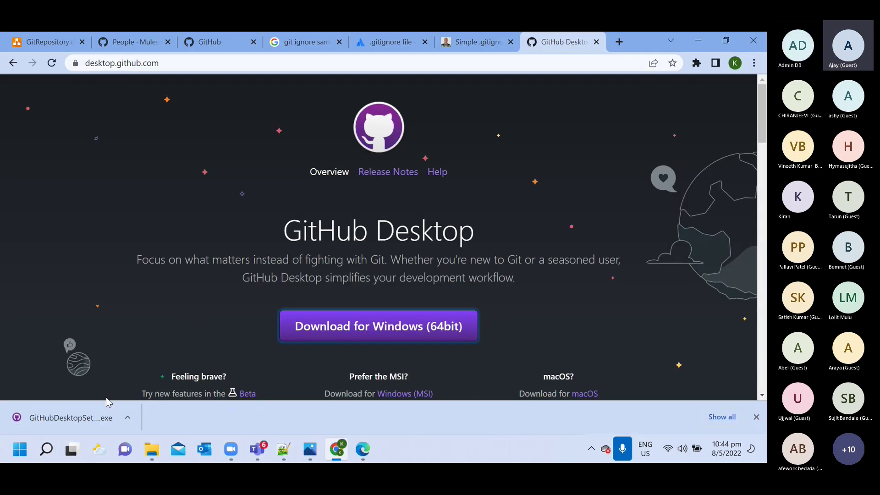
{"action": "left_click", "coordinate": [128, 418]}
{"action": "left_click", "coordinate": [175, 371]}
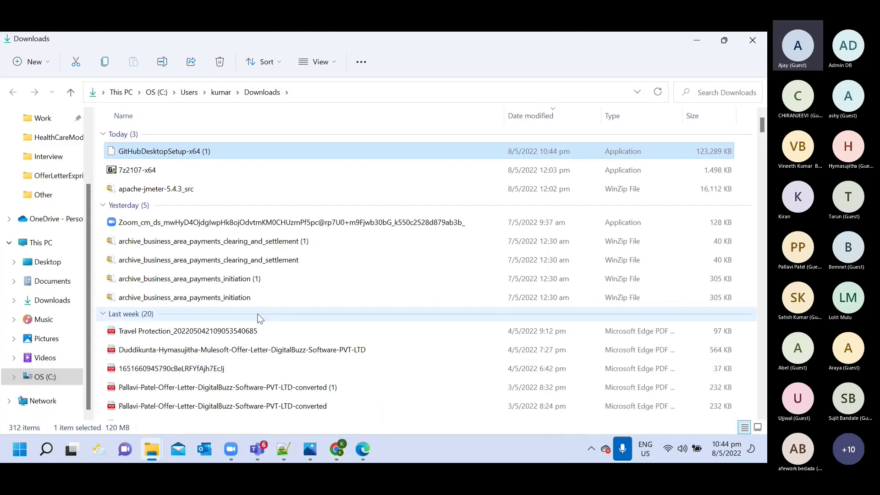
{"action": "key", "text": "c"}
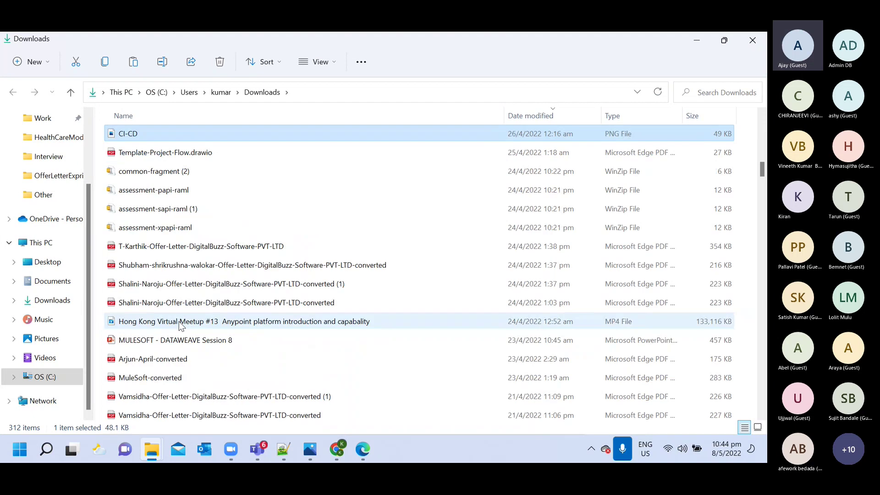
{"action": "scroll", "coordinate": [180, 323], "scroll_direction": "up", "scroll_amount": 8}
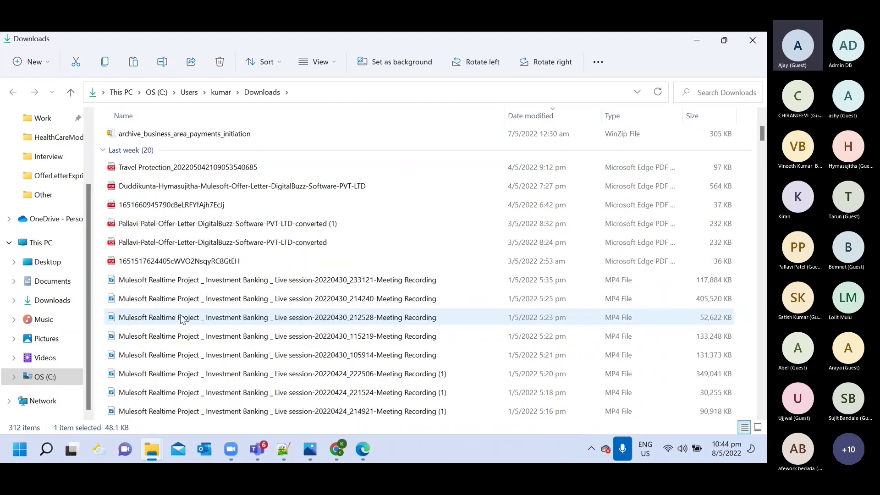
{"action": "scroll", "coordinate": [180, 319], "scroll_direction": "up", "scroll_amount": 3}
{"action": "left_click", "coordinate": [187, 152]}
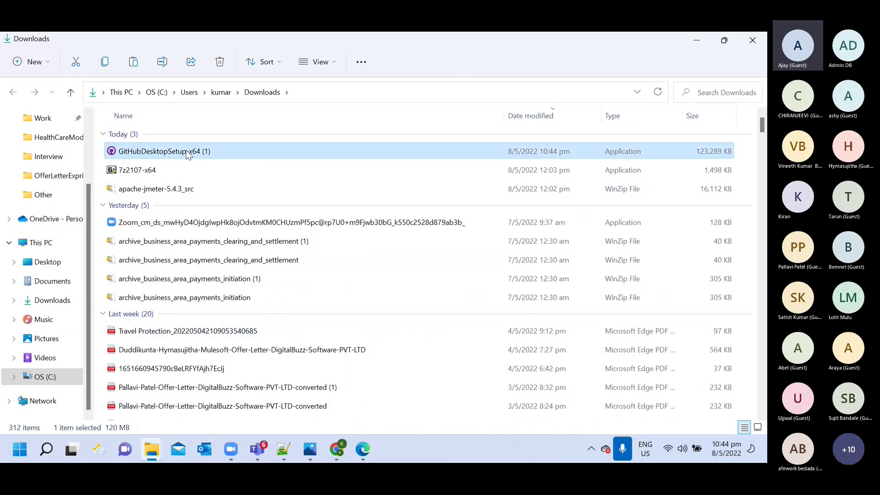
{"action": "key", "text": "alt+Tab"}
{"action": "key", "text": "alt+Tab"}
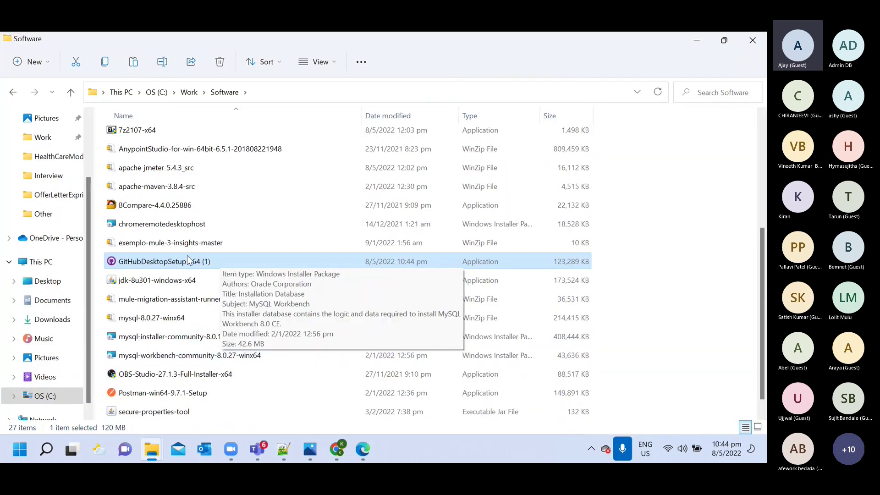
- Rename the copied installer in the Software folder as GitHubDesktopSetup-x64
{"action": "left_click", "coordinate": [187, 255]}
{"action": "left_click", "coordinate": [221, 261]}
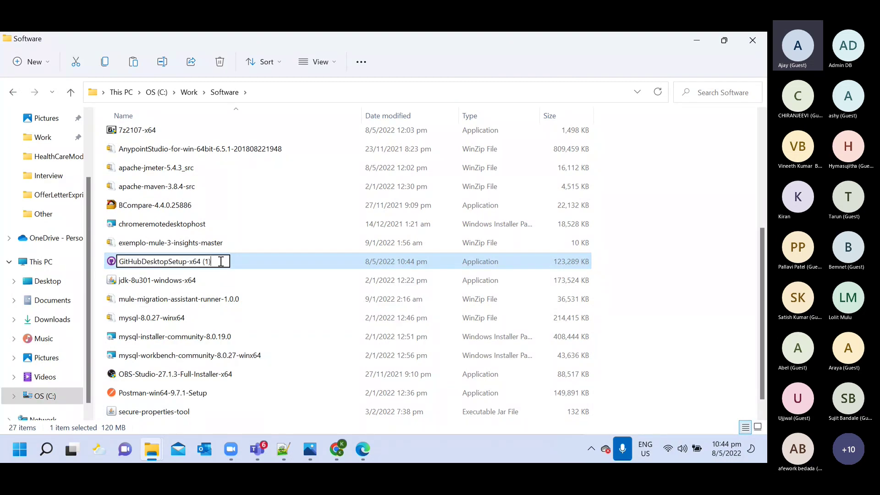
{"action": "key", "text": "BackSpace"}
{"action": "key", "text": "BackSpace"}
{"action": "key", "text": "BackSpace"}
{"action": "key", "text": "BackSpace"}
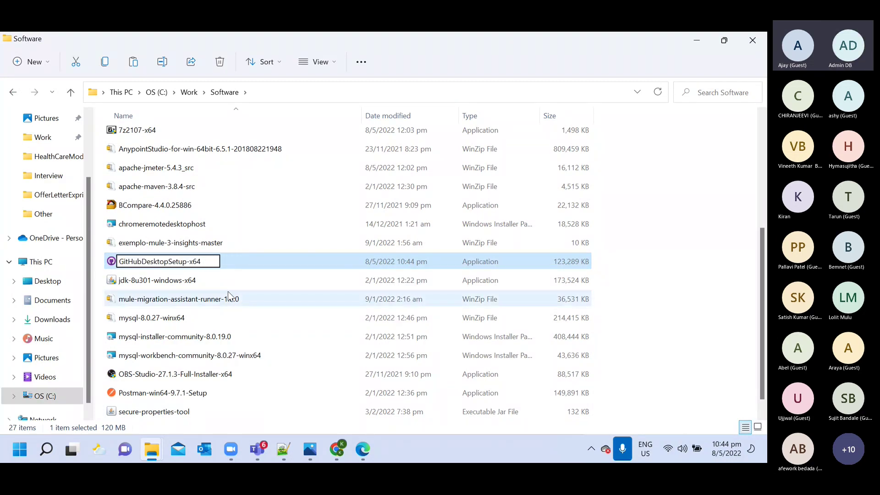
{"action": "left_click", "coordinate": [215, 281]}
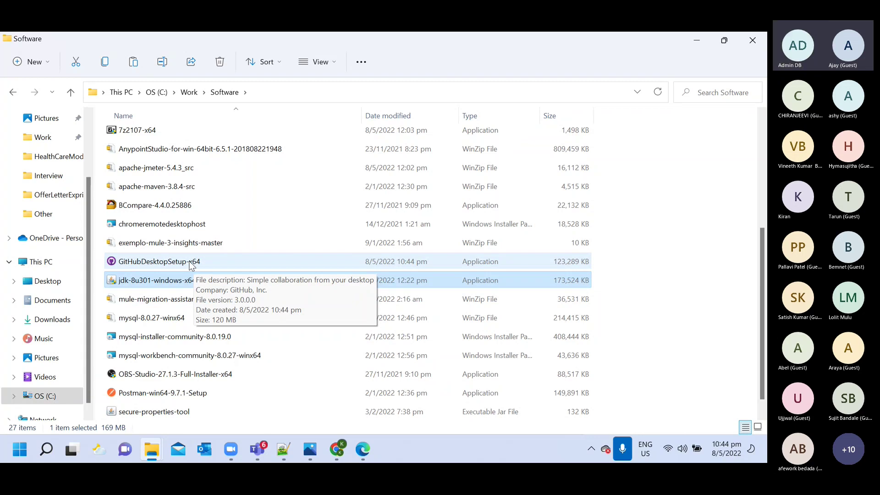
- Search Windows for "git" and launch GitHub Desktop
{"action": "left_click", "coordinate": [46, 451]}
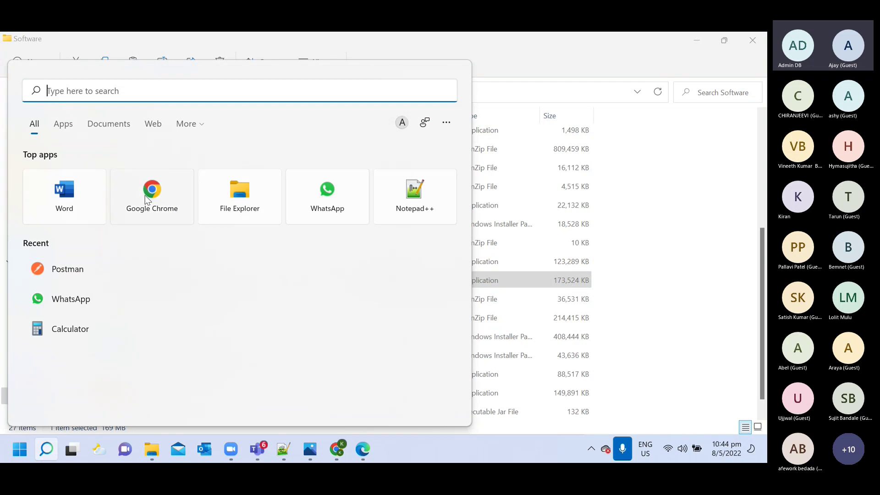
{"action": "type", "text": "git"}
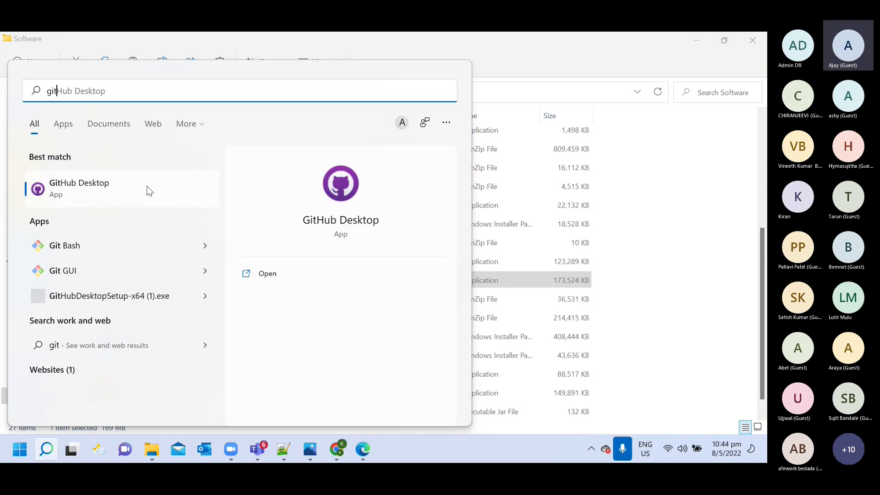
{"action": "left_click", "coordinate": [106, 189]}
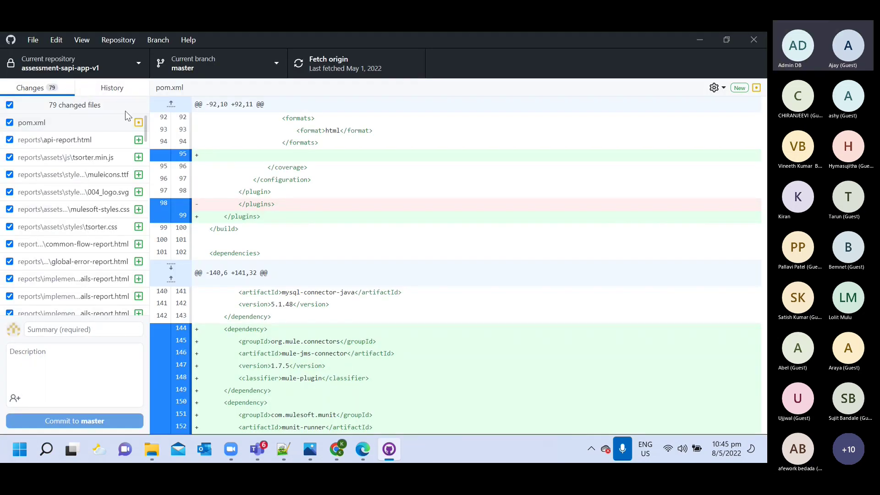
- View the GitHub.com account settings in the GitHub Desktop options, and close the options and the application
{"action": "left_click", "coordinate": [39, 39]}
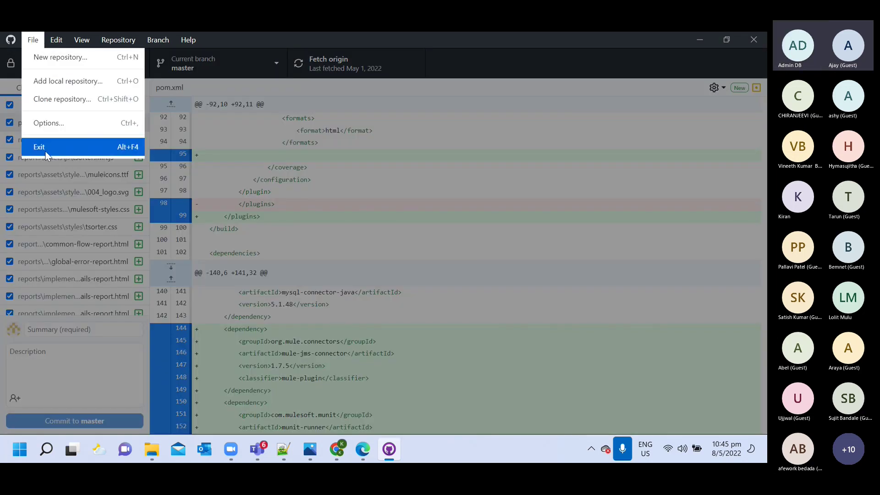
{"action": "left_click", "coordinate": [72, 122]}
{"action": "left_click", "coordinate": [531, 209]}
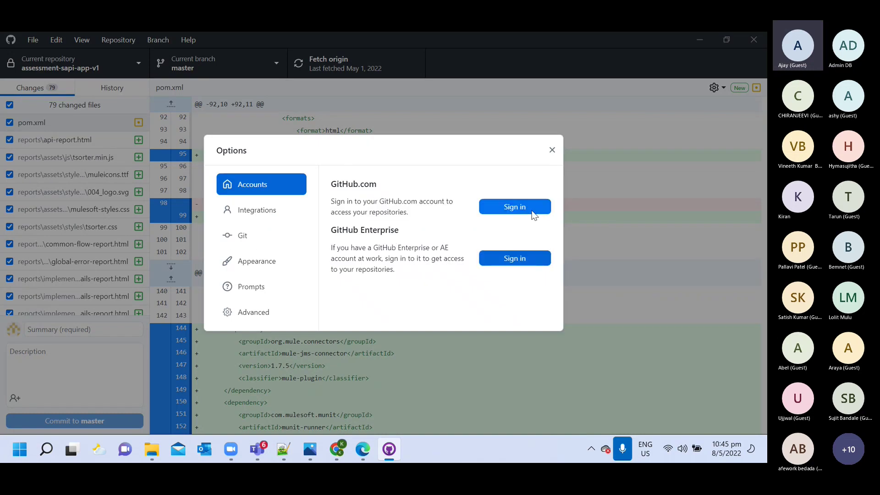
{"action": "left_click", "coordinate": [552, 150]}
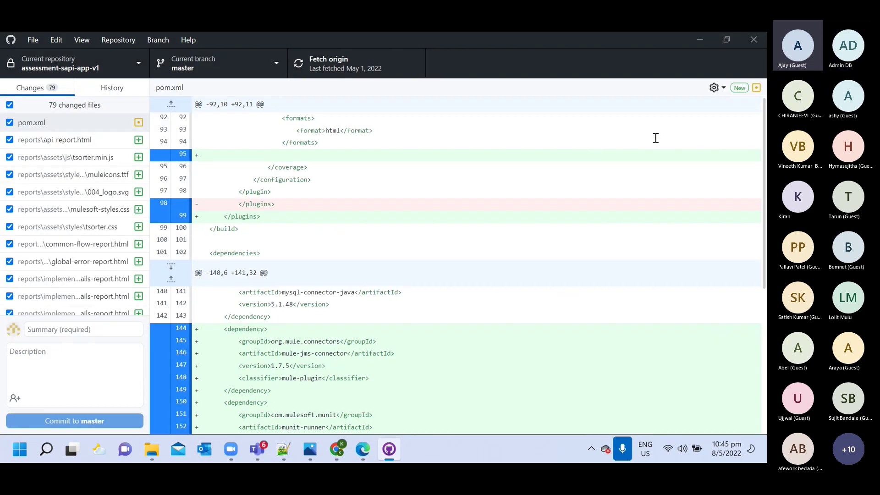
{"action": "left_click", "coordinate": [755, 41]}
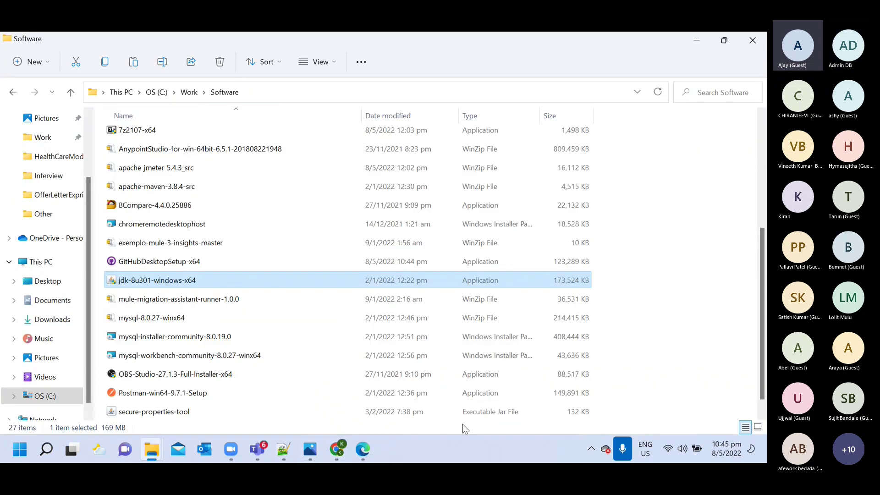
- Reopen GitHub Desktop through a Windows search for "git", look at its repository commands, and exit the application
{"action": "left_click", "coordinate": [46, 450]}
{"action": "type", "text": "git"}
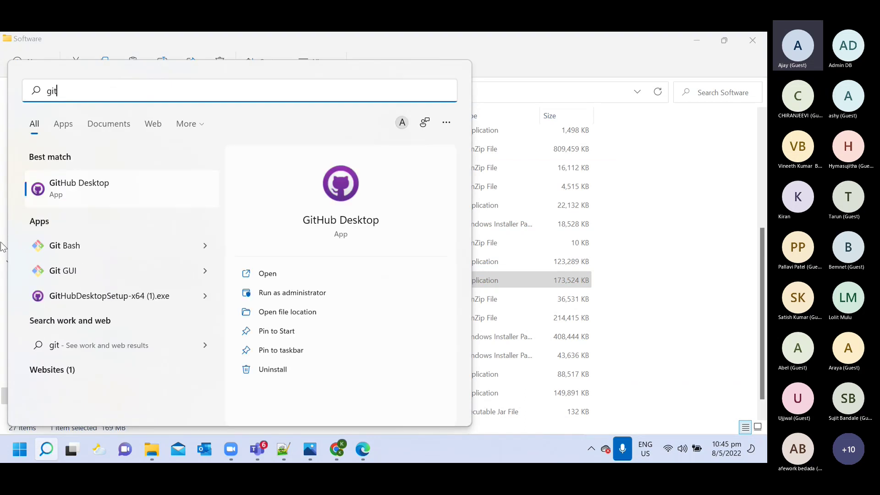
{"action": "left_click", "coordinate": [110, 192]}
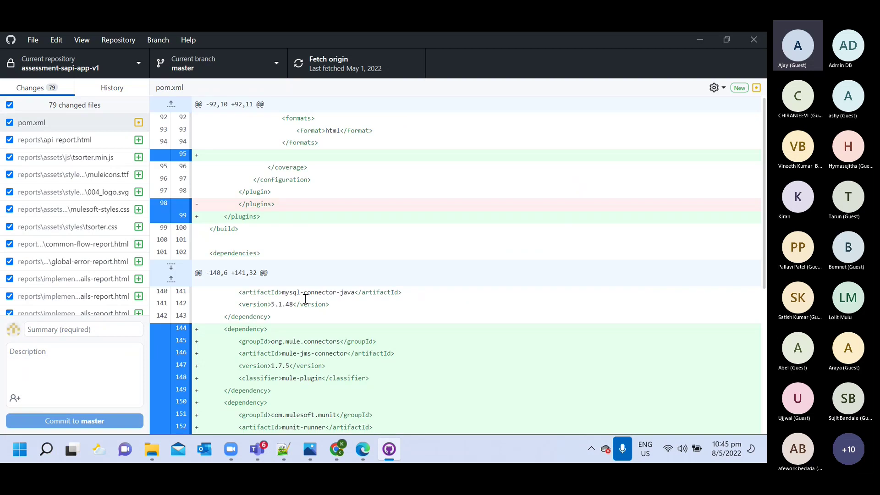
{"action": "left_click", "coordinate": [31, 40]}
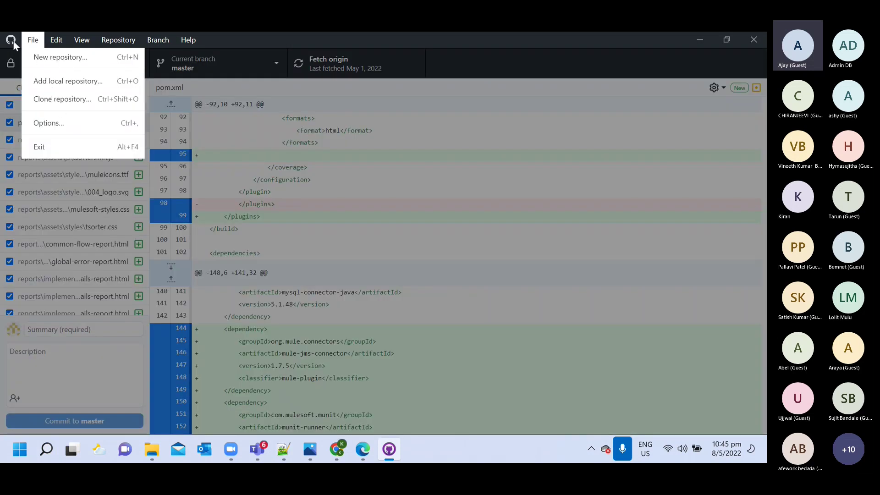
{"action": "left_click", "coordinate": [89, 147]}
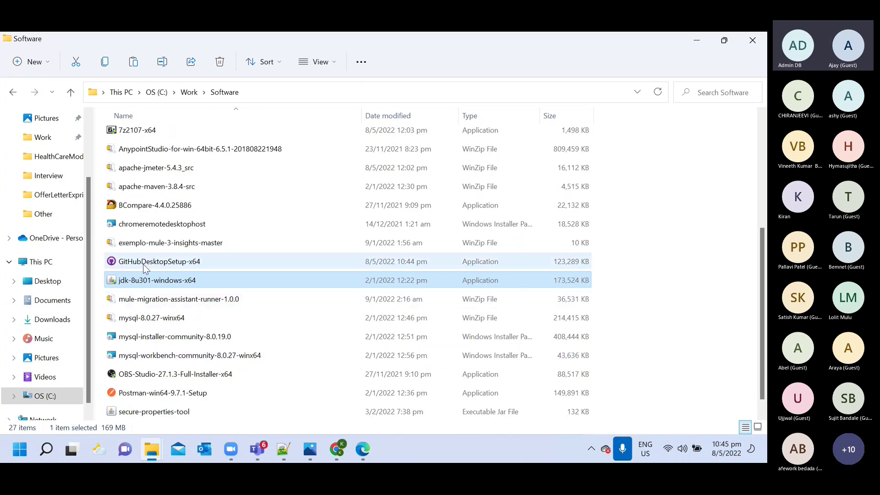
- Run the GitHubDesktopSetup-x64 installer from the Software folder
{"action": "left_click", "coordinate": [208, 267]}
{"action": "double_click", "coordinate": [219, 263]}
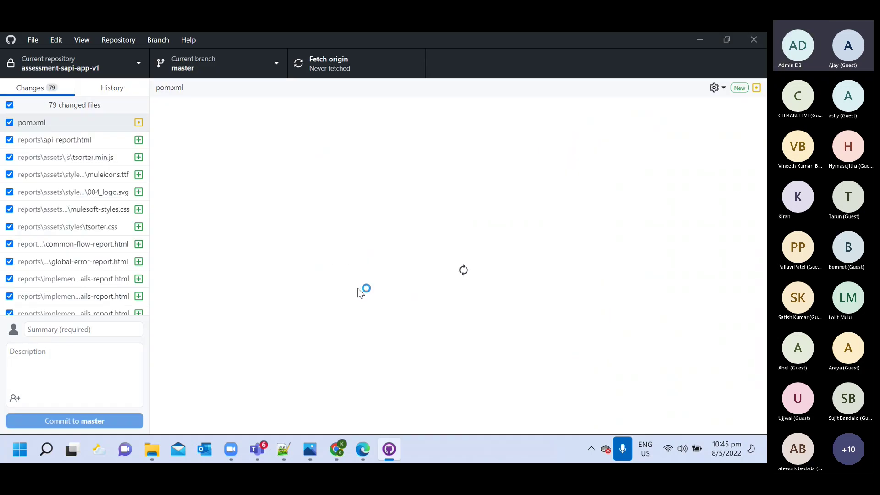
- Switch to the Teams meeting, unmute the microphone, and show the Mulesoft-HealthCareDomain GitHub invitation email in Gmail
{"action": "key", "text": "alt+Tab"}
{"action": "mouse_move", "coordinate": [304, 273]}
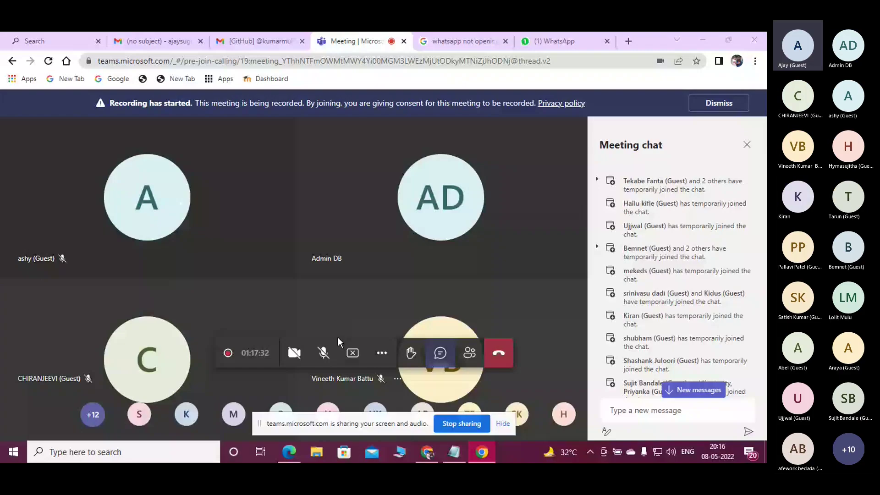
{"action": "left_click", "coordinate": [323, 353]}
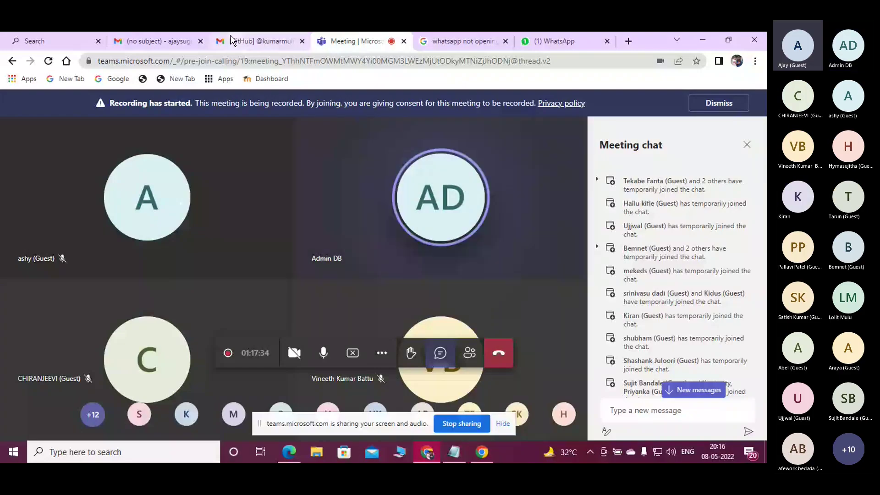
{"action": "left_click", "coordinate": [232, 41]}
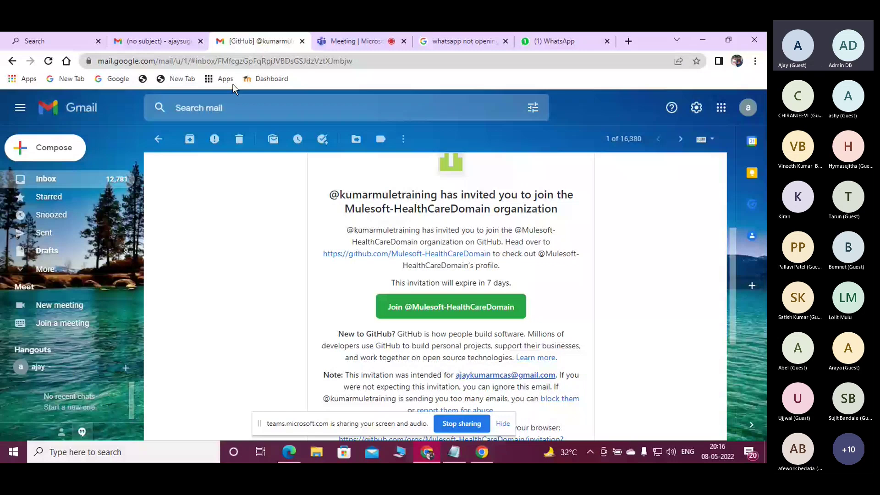
- Return to the Gmail inbox, reopen the GitHub invitation to the Mulesoft-HealthCareDomain organization, and show its join option
{"action": "key", "text": "u"}
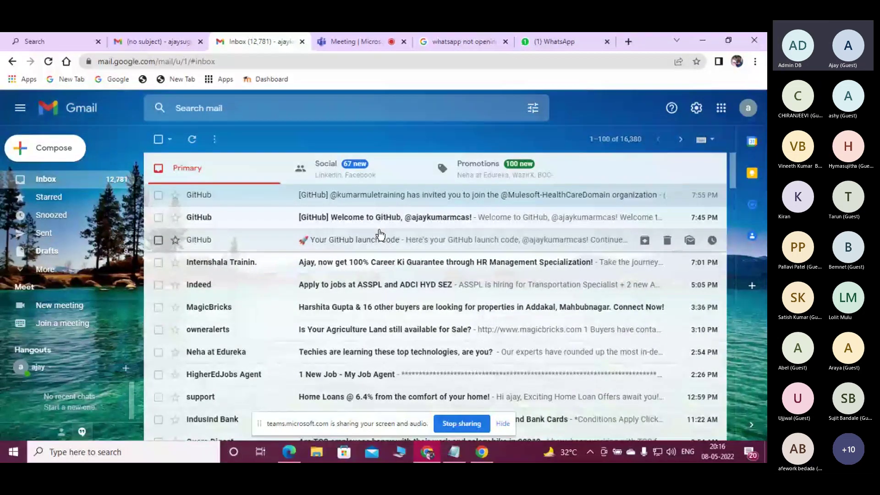
{"action": "left_click", "coordinate": [429, 197]}
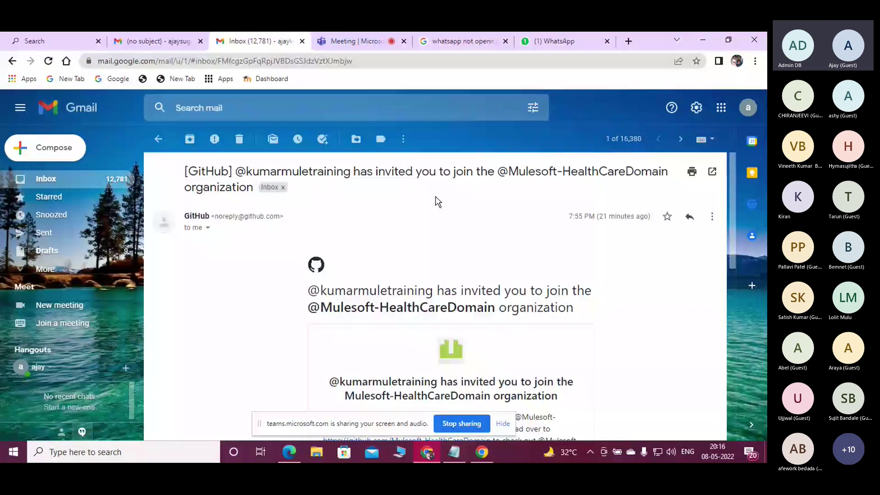
{"action": "scroll", "coordinate": [659, 292], "scroll_direction": "down", "scroll_amount": 1}
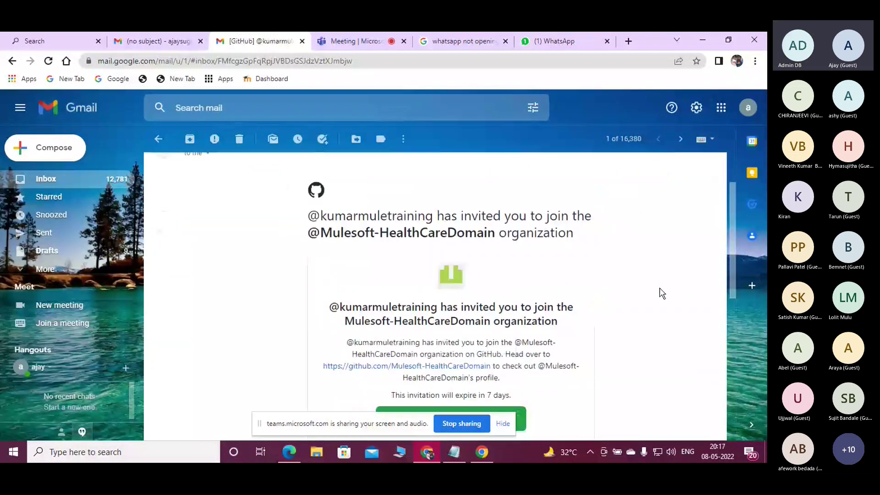
{"action": "scroll", "coordinate": [662, 294], "scroll_direction": "down", "scroll_amount": 1}
{"action": "scroll", "coordinate": [662, 293], "scroll_direction": "down", "scroll_amount": 1}
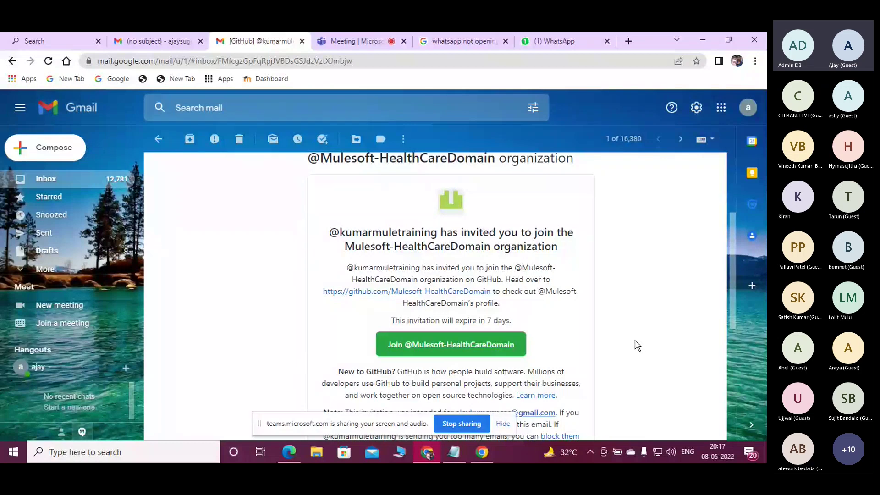
- Search Google for "git desktop" in a new tab, open desktop.github.com, and download the 64-bit Windows installer
{"action": "left_click", "coordinate": [627, 42]}
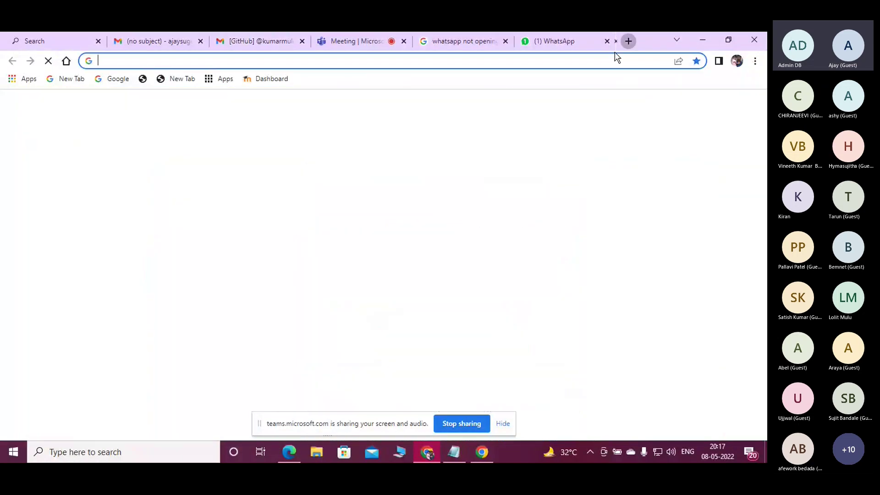
{"action": "left_click", "coordinate": [592, 61]}
{"action": "type", "text": "g"}
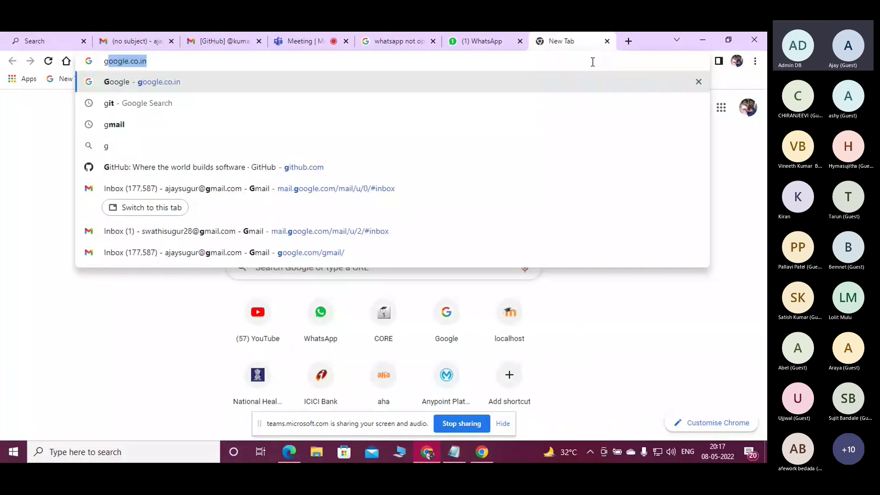
{"action": "type", "text": "it desktop"}
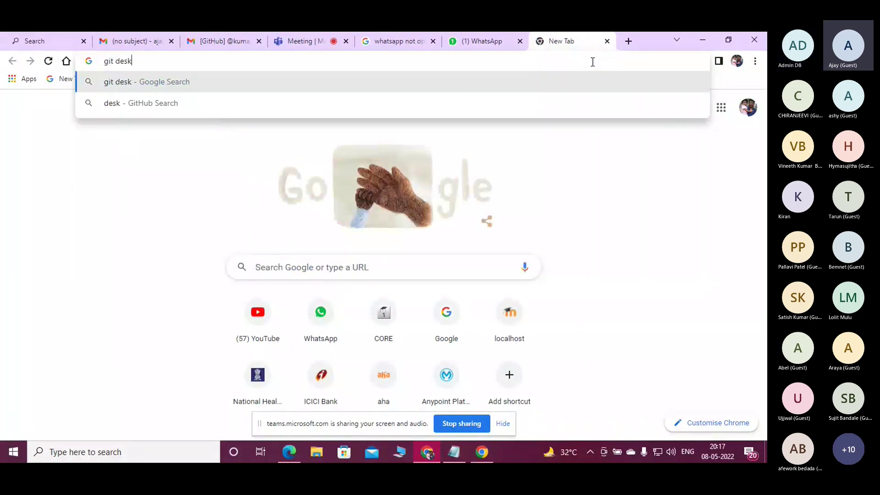
{"action": "key", "text": "Return"}
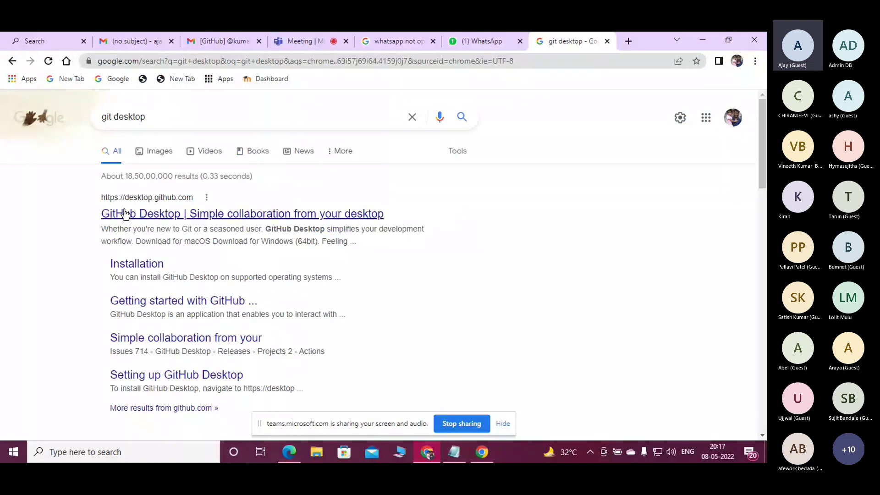
{"action": "left_click", "coordinate": [129, 215]}
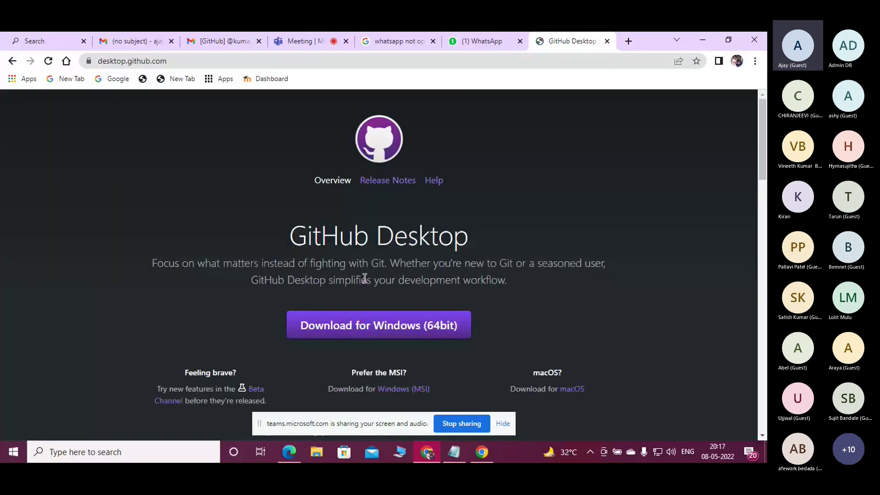
{"action": "left_click", "coordinate": [369, 332]}
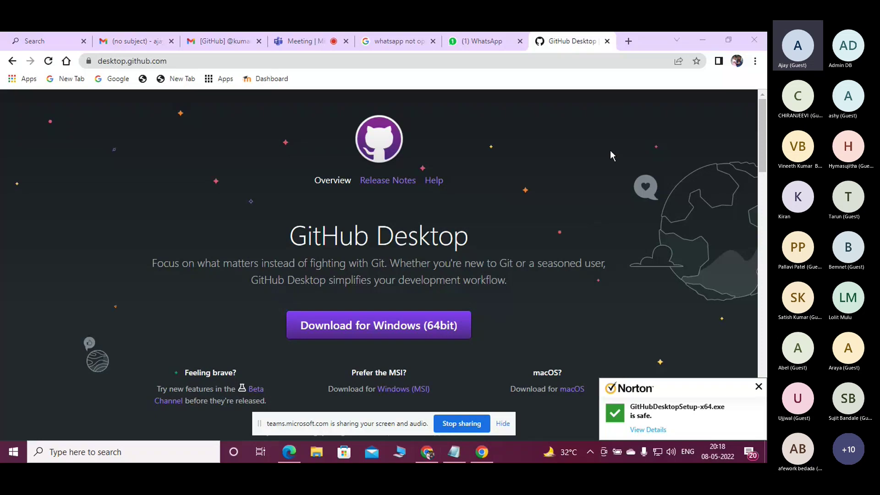
- Minimize the browser and go to the Downloads folder in File Explorer by way of the Recycle Bin
{"action": "left_click", "coordinate": [703, 41]}
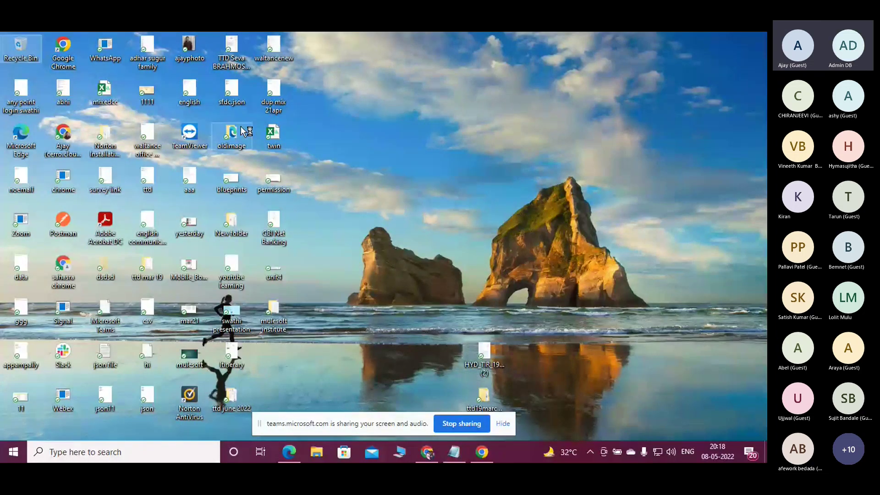
{"action": "left_click", "coordinate": [424, 265]}
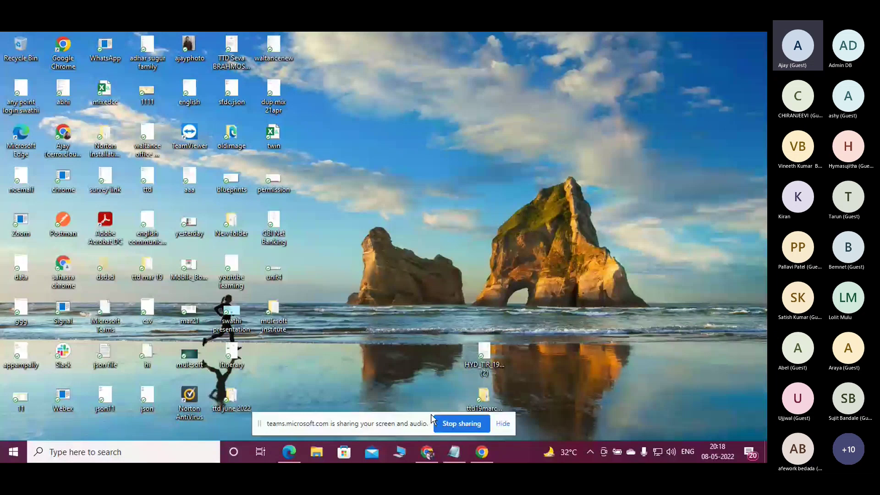
{"action": "mouse_move", "coordinate": [426, 451]}
{"action": "double_click", "coordinate": [20, 46]}
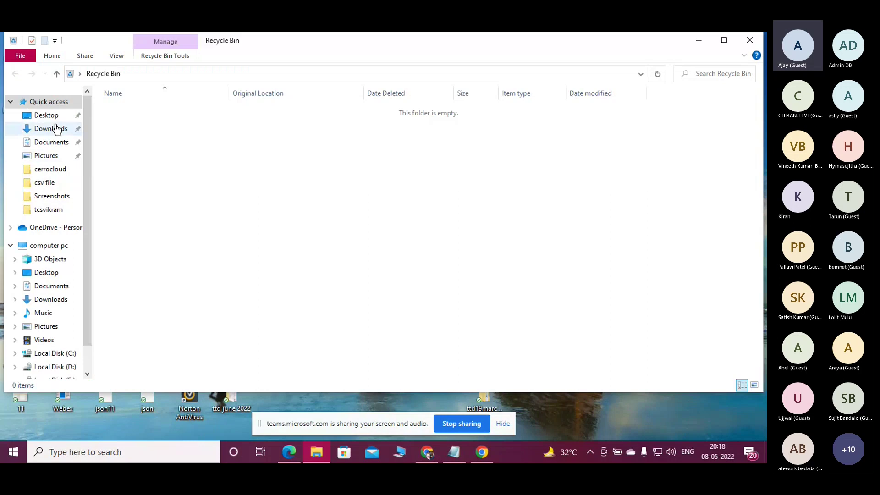
{"action": "left_click", "coordinate": [56, 129]}
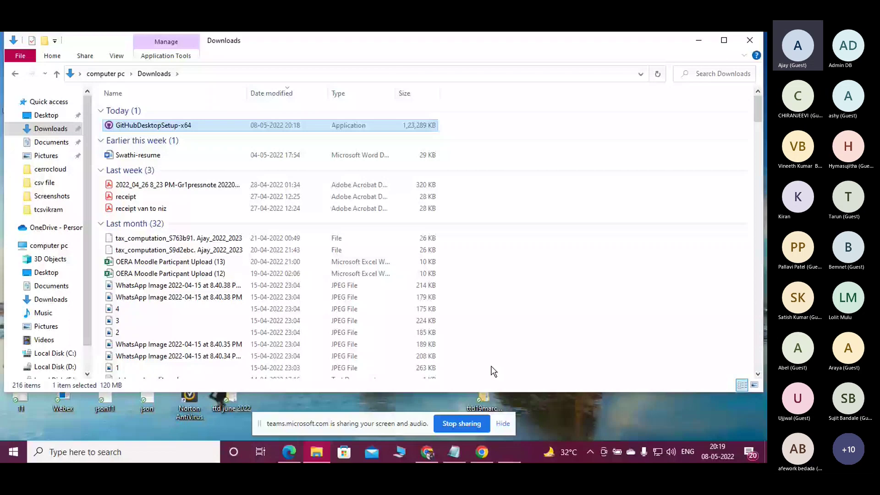
- Bring up and close the installer's error dialog, rerun GitHubDesktopSetup-x64 from Downloads, and return to the Chrome window
{"action": "mouse_move", "coordinate": [428, 454]}
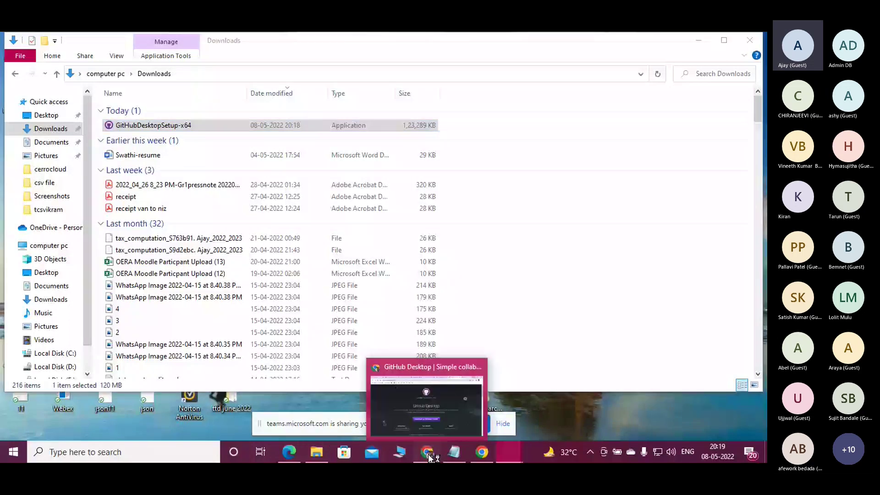
{"action": "left_click", "coordinate": [427, 454]}
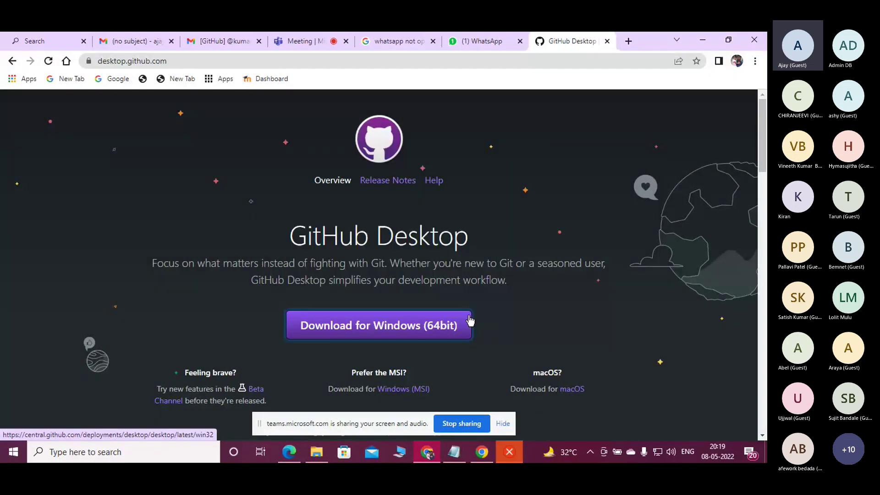
{"action": "left_click", "coordinate": [510, 453]}
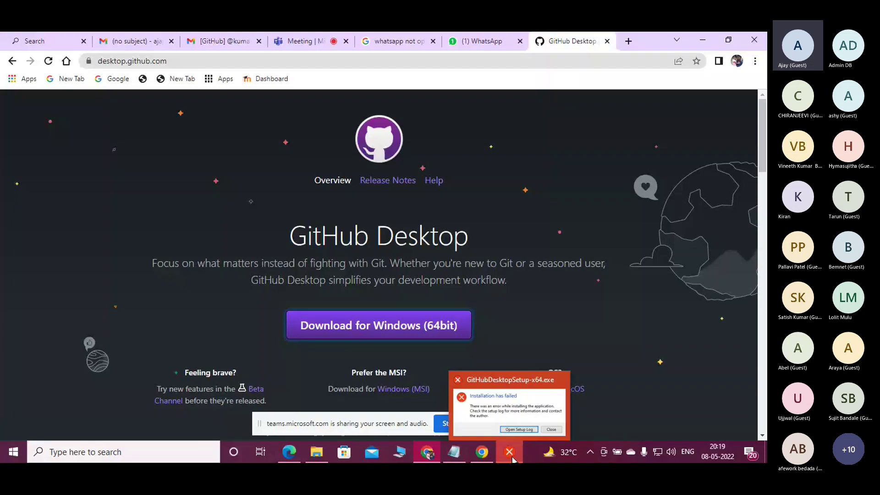
{"action": "left_click", "coordinate": [510, 405]}
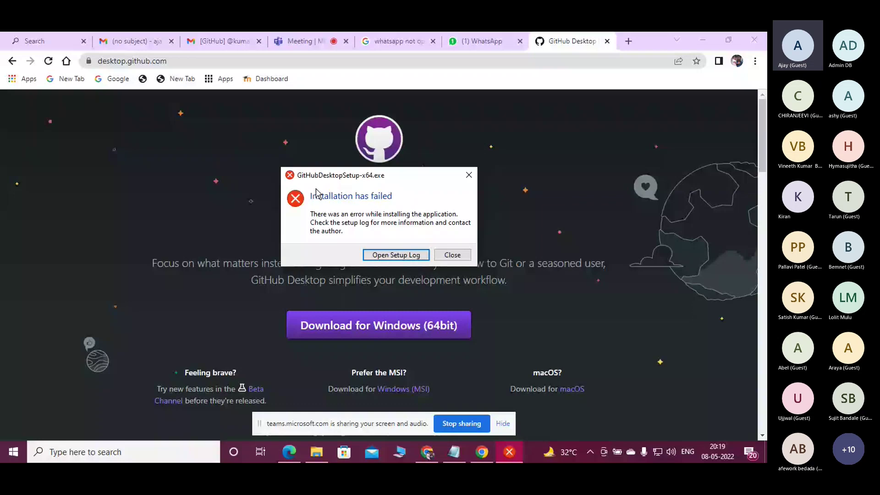
{"action": "left_click", "coordinate": [452, 255]}
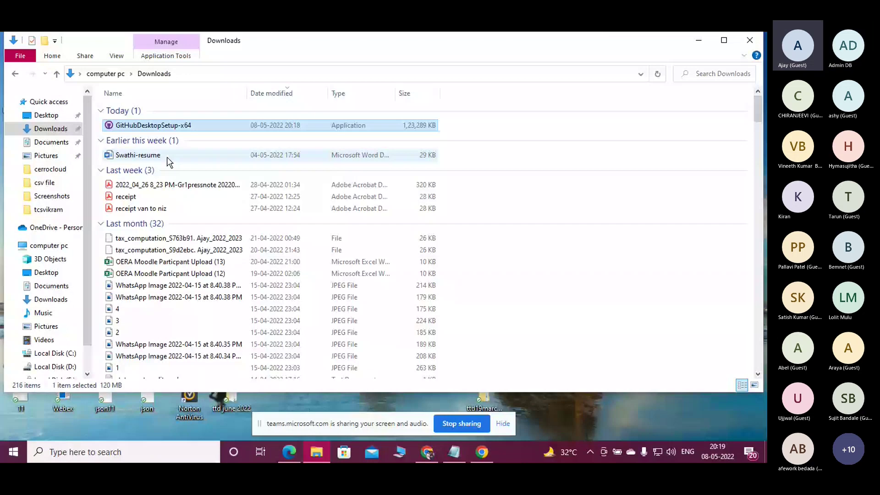
{"action": "double_click", "coordinate": [148, 125]}
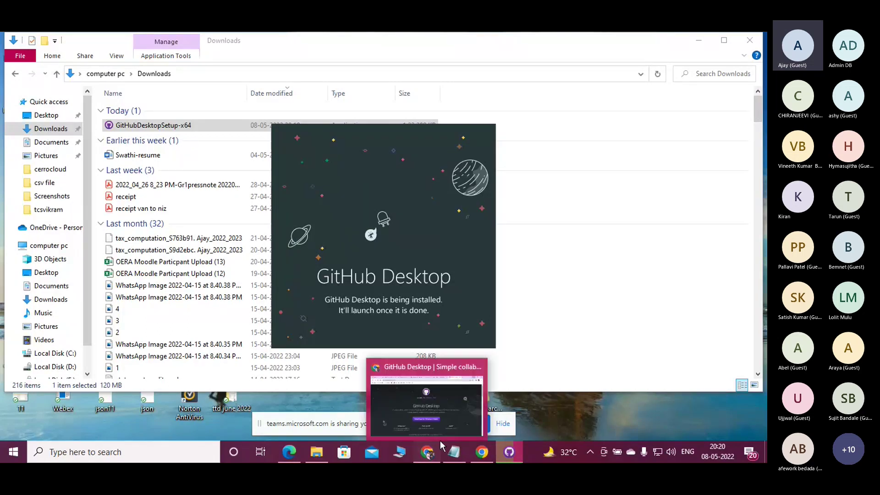
{"action": "left_click", "coordinate": [440, 440]}
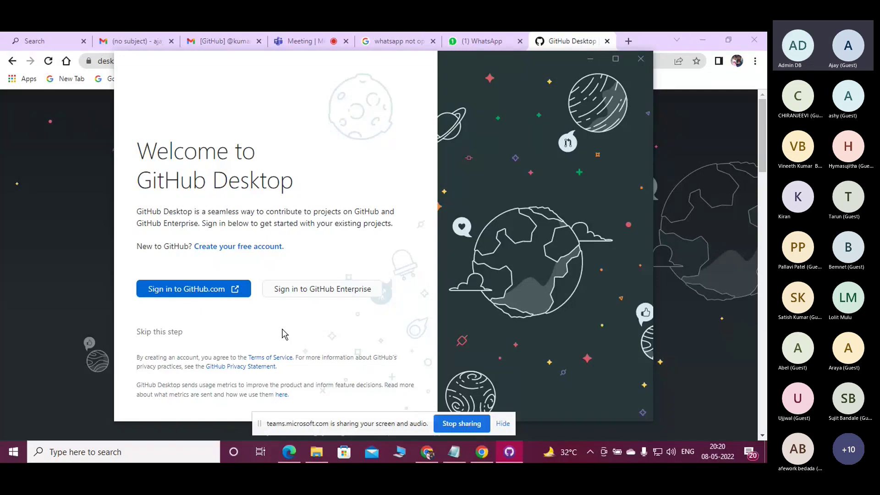
- Start signing in to GitHub.com from GitHub Desktop, decline Edge's password import, and activate the username or email address field
{"action": "left_click", "coordinate": [189, 289]}
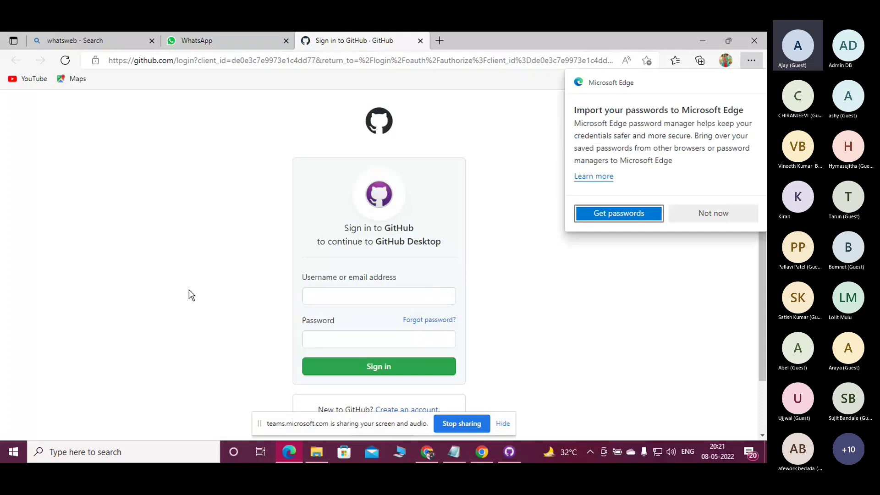
{"action": "left_click", "coordinate": [375, 301]}
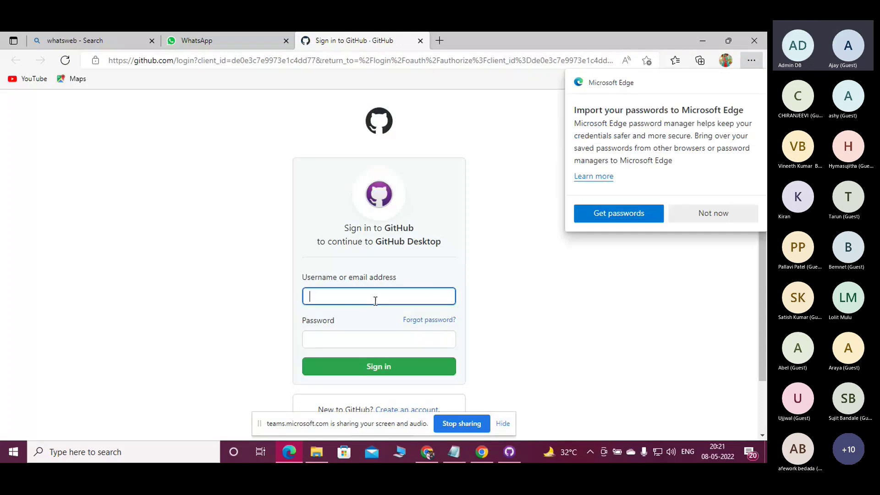
{"action": "left_click", "coordinate": [375, 301]}
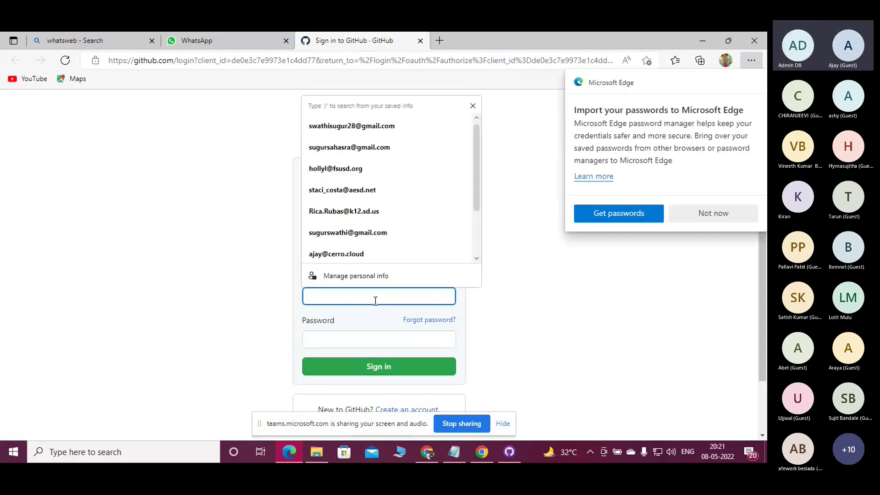
{"action": "left_click", "coordinate": [535, 322]}
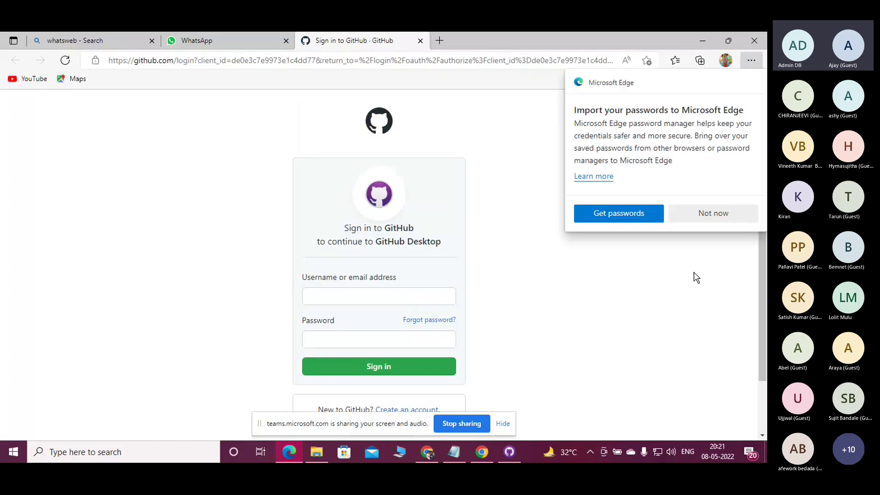
{"action": "left_click", "coordinate": [733, 219]}
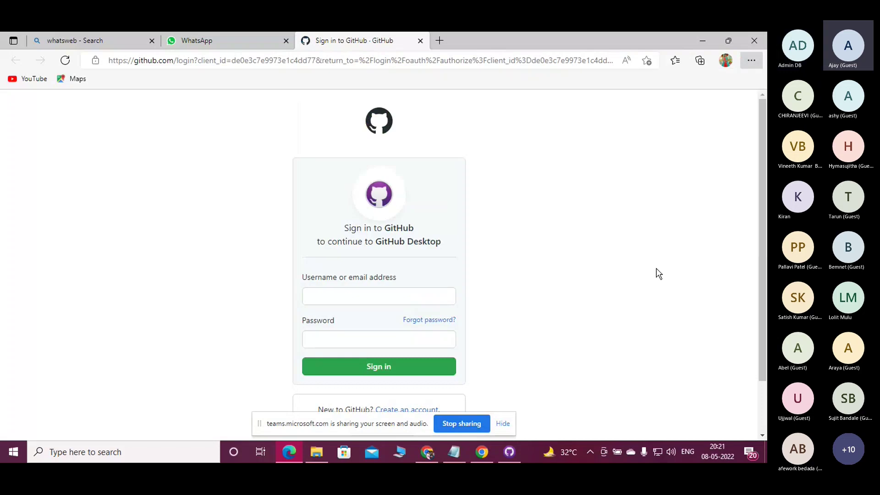
{"action": "left_click", "coordinate": [368, 296]}
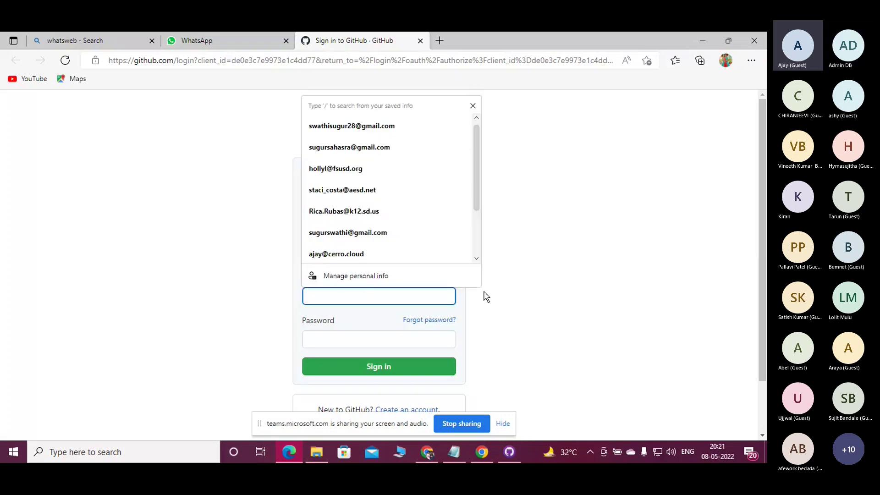